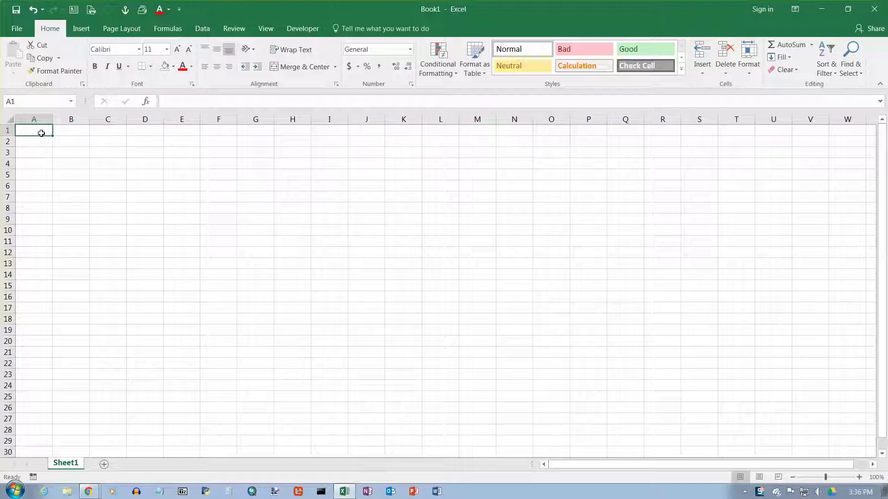
# Enter the labels Name in E4 and Address in E5, then widen column E to fit them
pyautogui.click(196, 163)
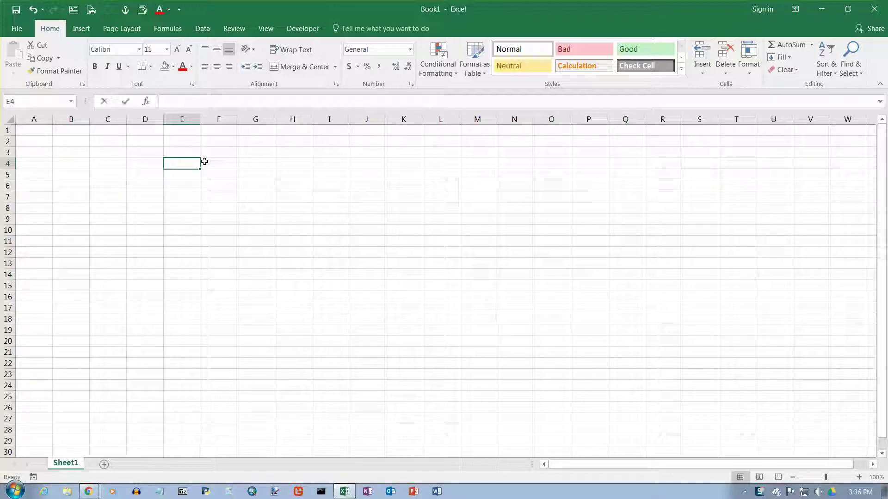
pyautogui.write('Name')
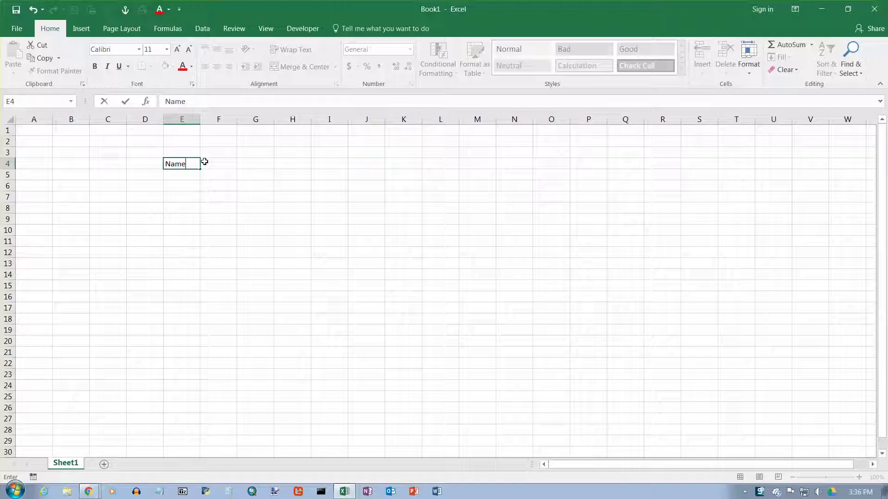
pyautogui.press('Return')
pyautogui.write('3')
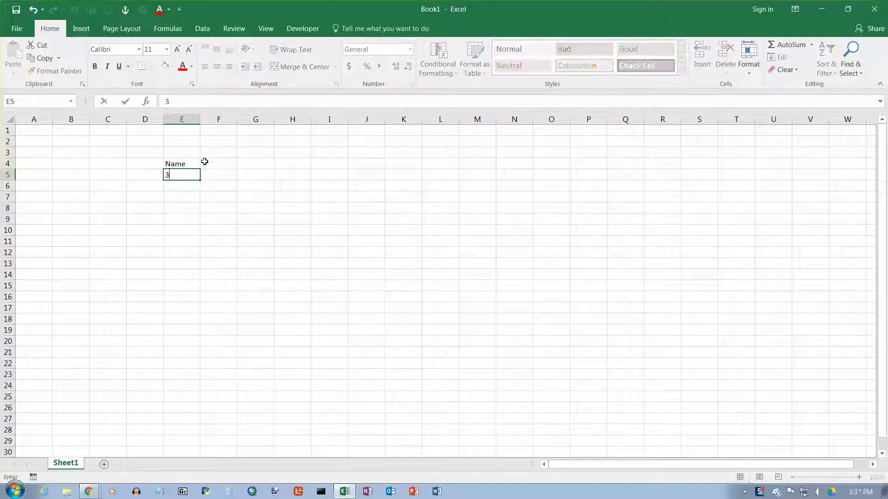
pyautogui.press('Escape')
pyautogui.write('Address')
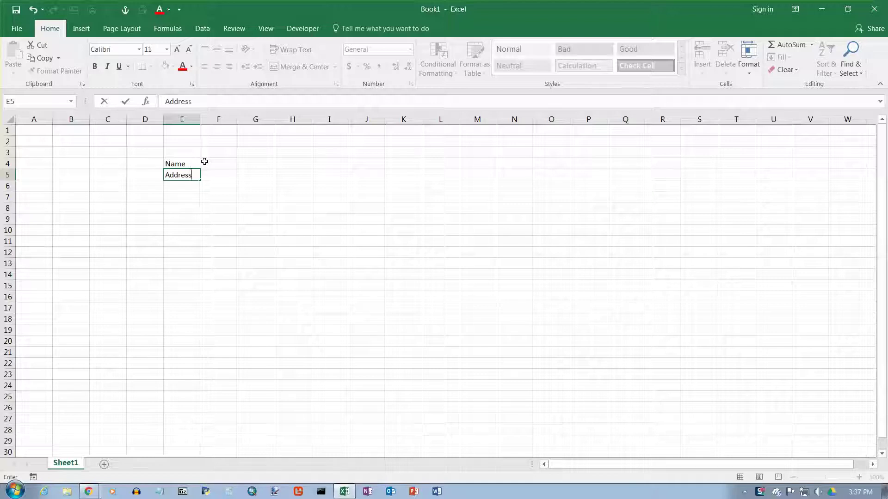
pyautogui.press('Return')
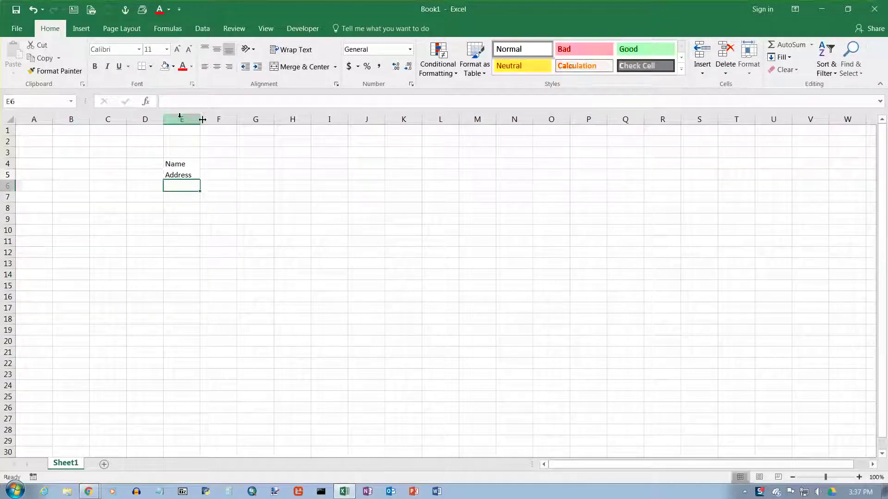
pyautogui.moveTo(202, 119); pyautogui.dragTo(225, 124)
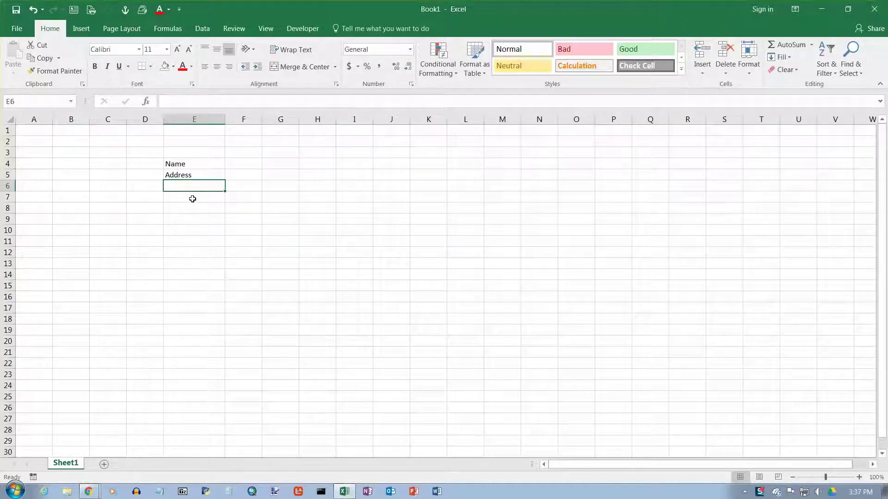
# Enter the numbers 1, 2 and 3 down cells E7, E8 and E9
pyautogui.click(217, 200)
pyautogui.press('Return')
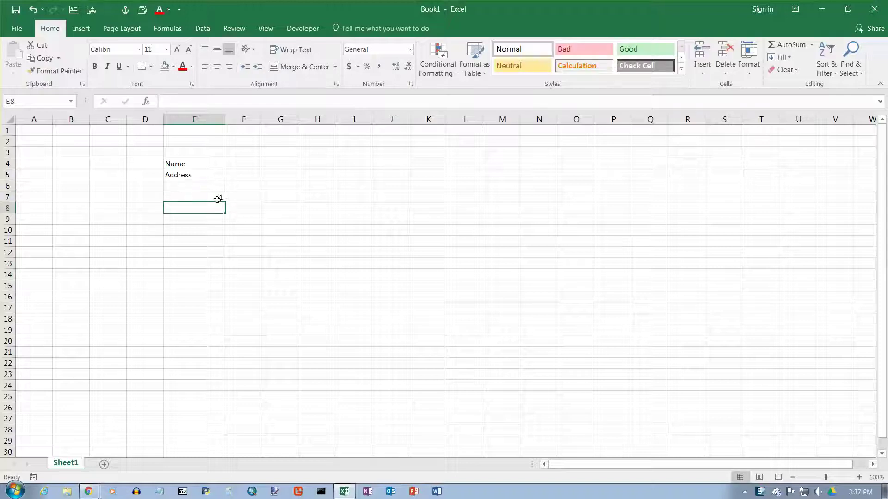
pyautogui.write('2')
pyautogui.press('Return')
pyautogui.write('3')
pyautogui.press('Return')
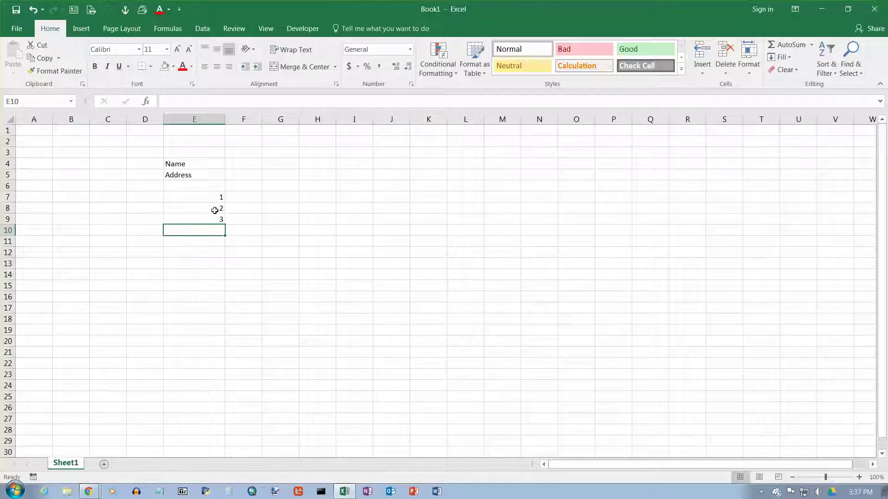
# Enter the date 1/1/16 in E11 and check how Excel stores it
pyautogui.click(196, 241)
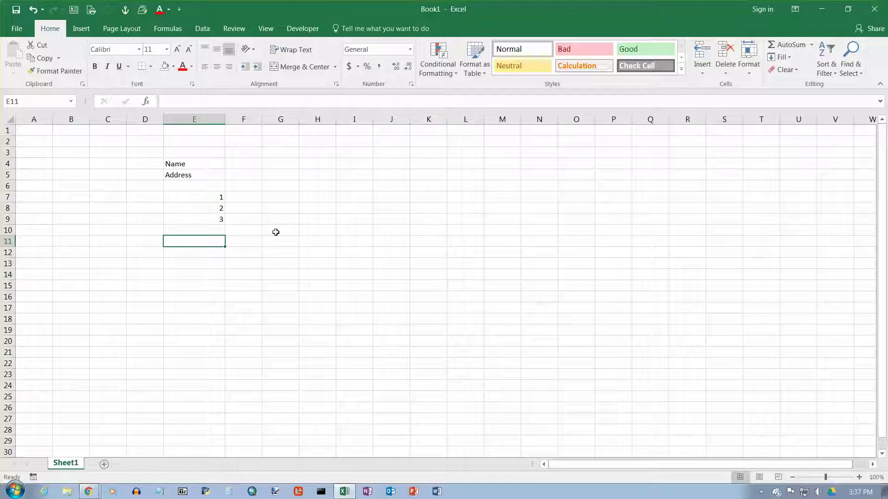
pyautogui.write('1/1/20')
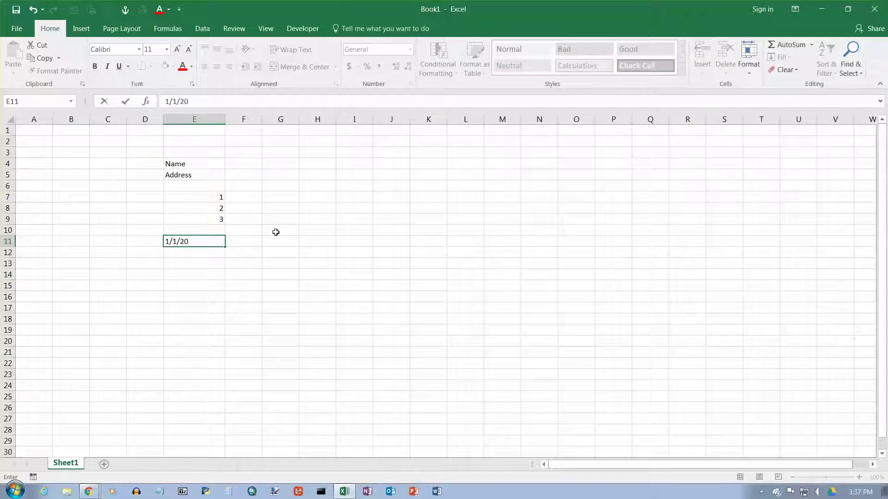
pyautogui.press('BackSpace')
pyautogui.press('BackSpace')
pyautogui.write('16')
pyautogui.press('Return')
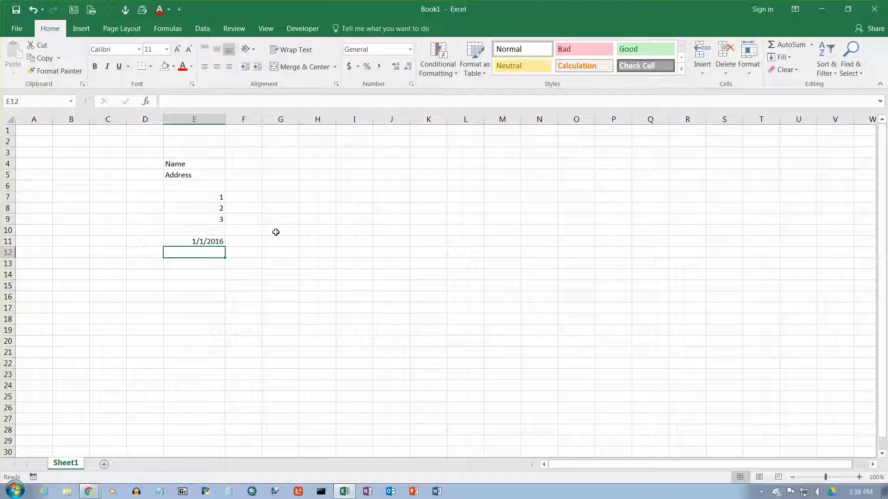
pyautogui.click(208, 241)
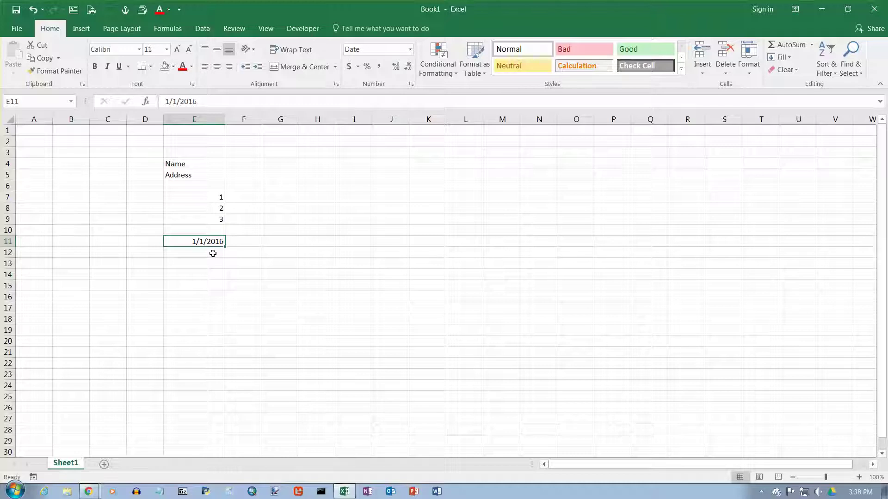
pyautogui.click(215, 249)
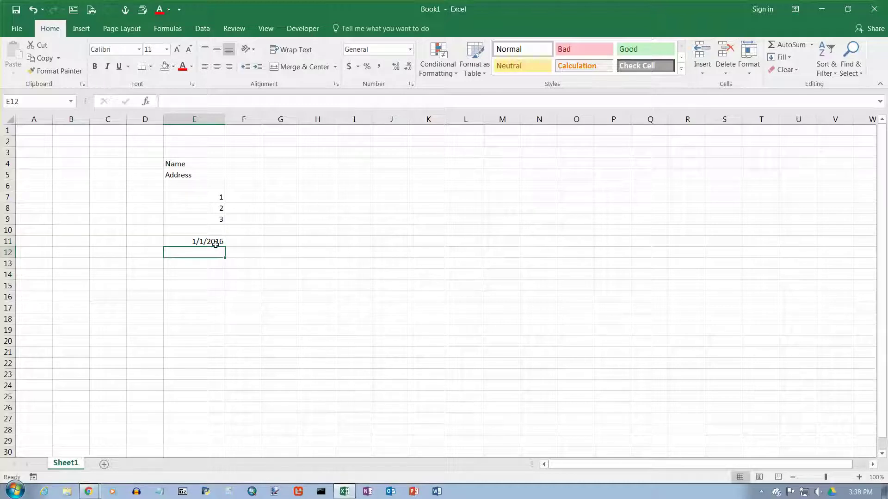
pyautogui.click(214, 242)
# Fill daily dates from E11 down to E17 and inspect the series 1/1/2016 to 1/7/2016
pyautogui.moveTo(227, 248); pyautogui.dragTo(226, 308)
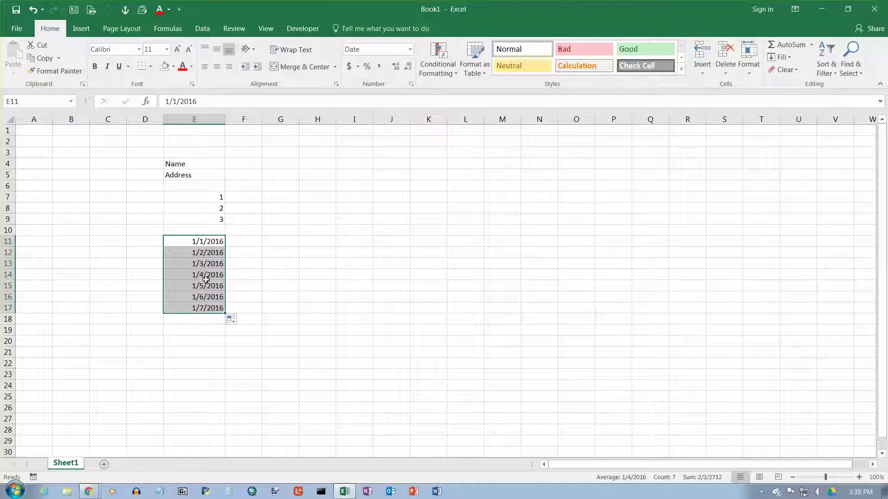
pyautogui.click(205, 255)
pyautogui.click(210, 264)
pyautogui.click(210, 275)
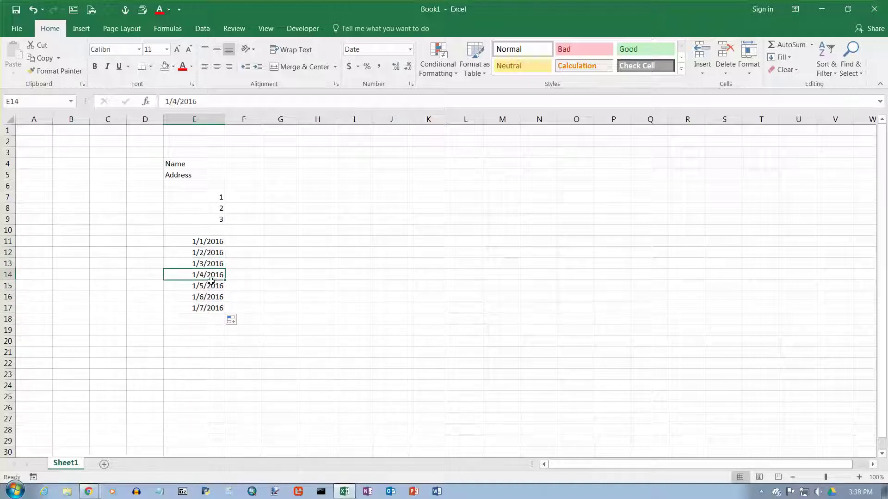
pyautogui.click(211, 286)
pyautogui.click(215, 307)
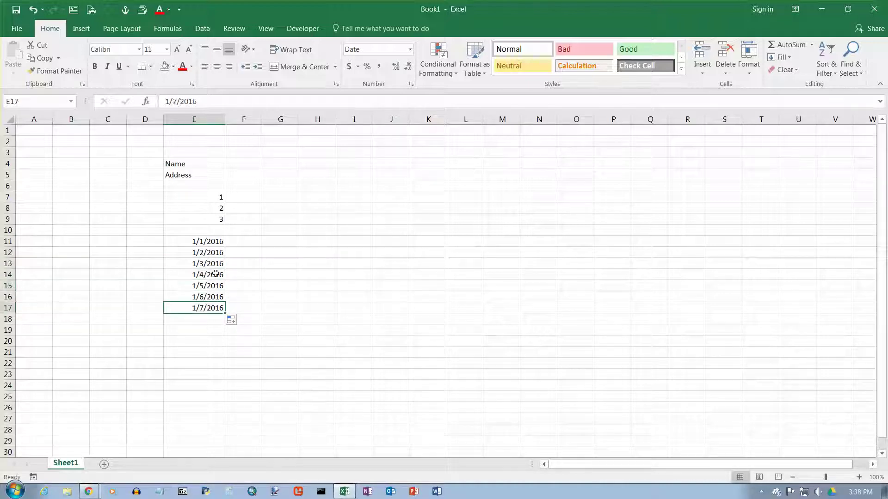
pyautogui.click(218, 241)
pyautogui.moveTo(225, 246); pyautogui.dragTo(224, 309)
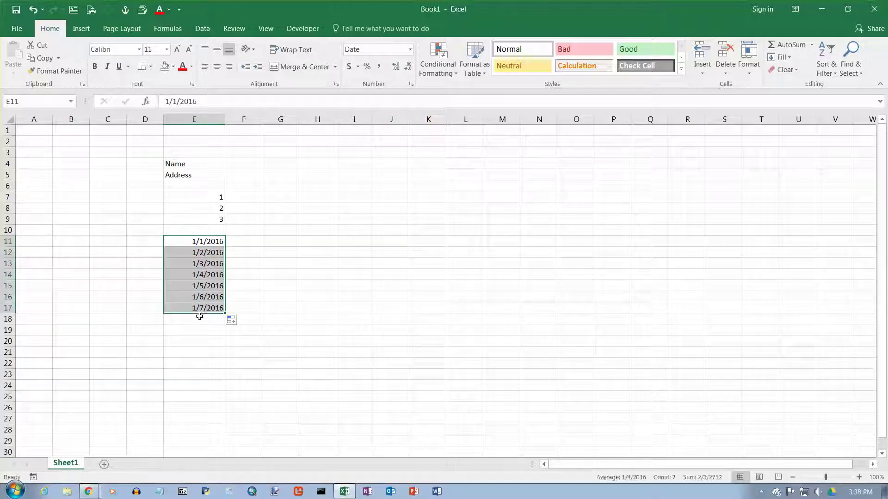
pyautogui.click(212, 324)
# Type 1-8-16, 1/1/29 and 1/1/30 in E18–E20, giving 1/8/2016, 1/1/2029 and 1/1/1930
pyautogui.write('1-')
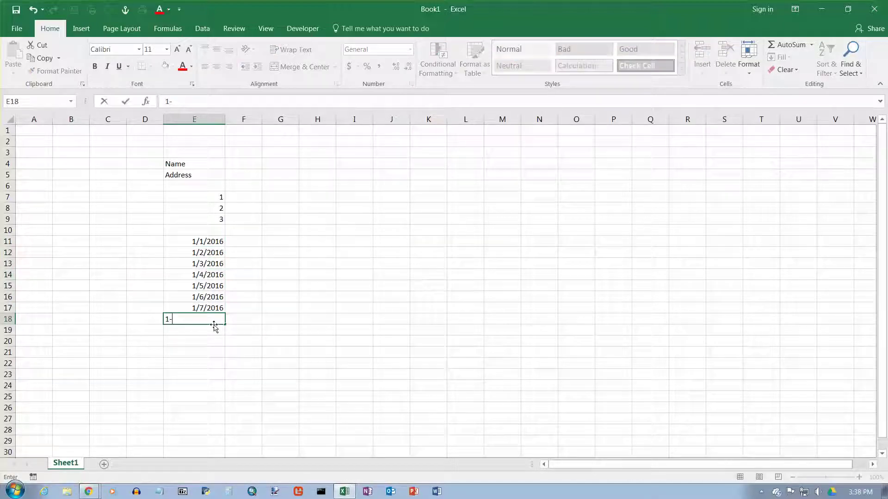
pyautogui.write('8-16')
pyautogui.press('Return')
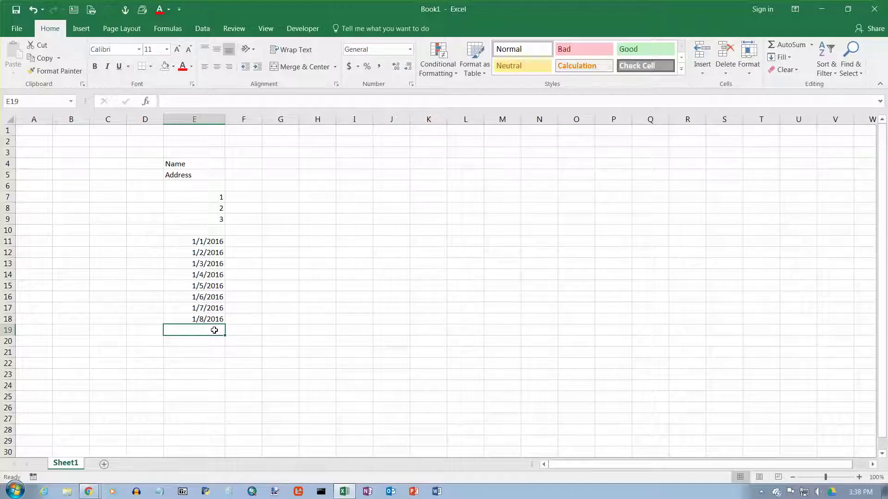
pyautogui.write('1/1/29')
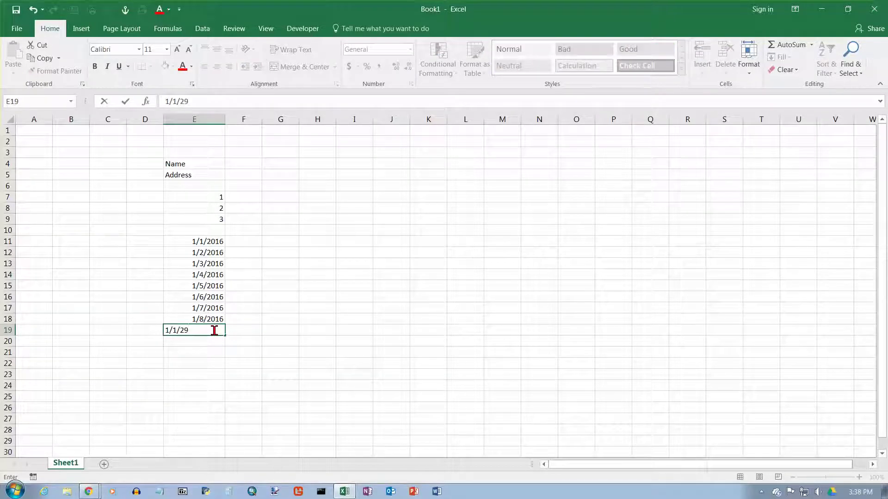
pyautogui.press('Return')
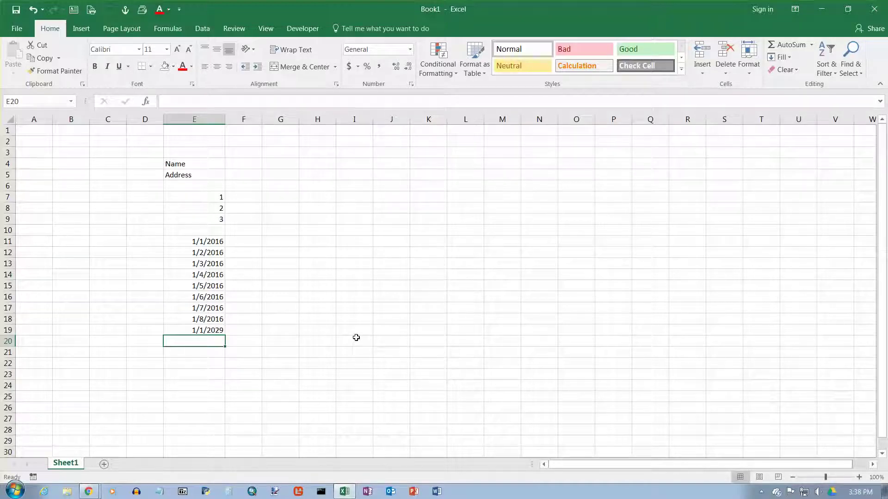
pyautogui.write('1/1/20')
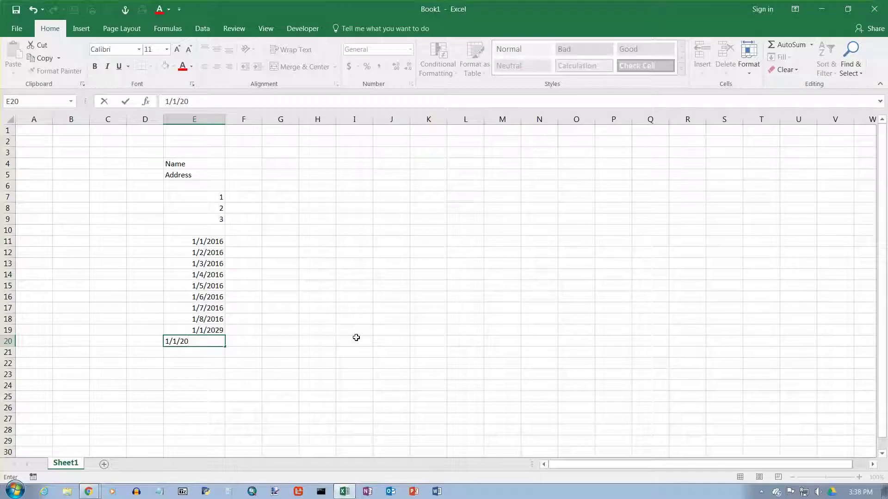
pyautogui.press('BackSpace')
pyautogui.press('BackSpace')
pyautogui.write('30')
pyautogui.press('Return')
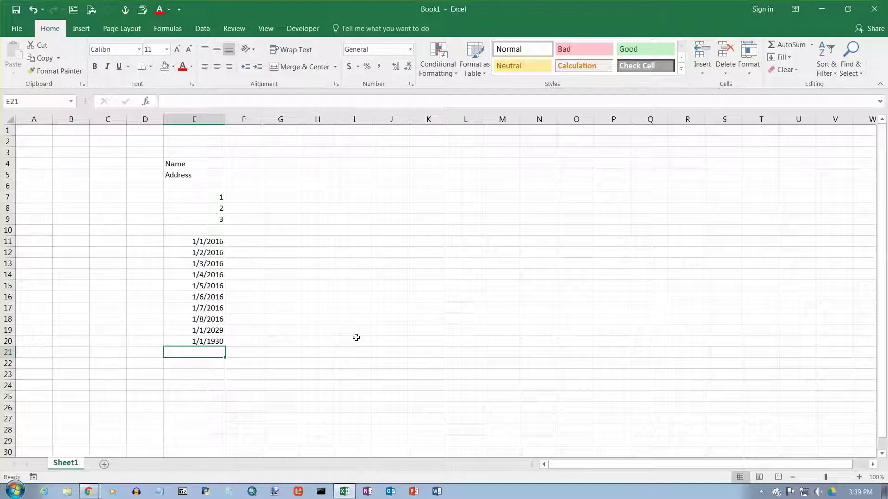
# Enter 1/1/1900 in E21 and 12/31/1899 in E22, which Excel keeps as left-aligned text
pyautogui.write('1')
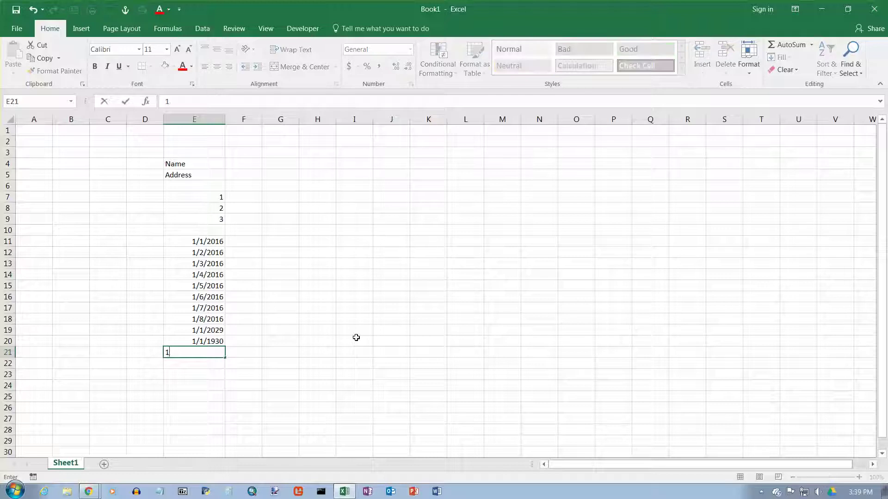
pyautogui.write('/1/1900')
pyautogui.press('Return')
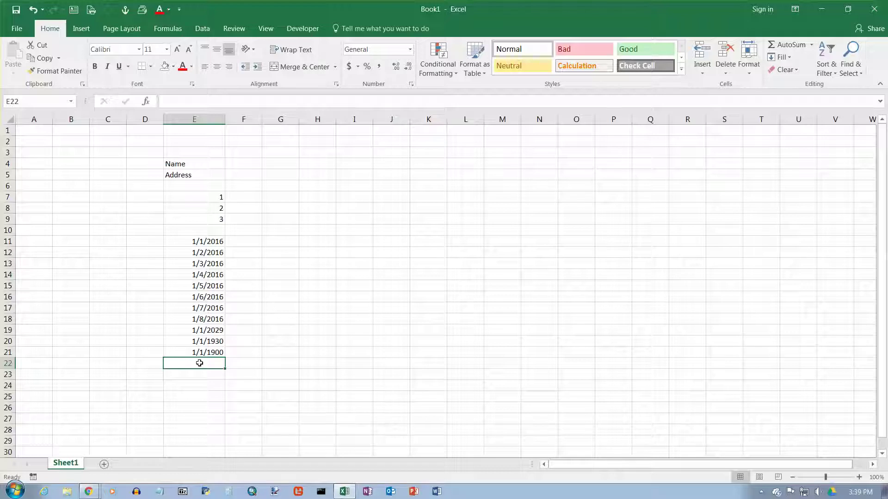
pyautogui.write('12/31/')
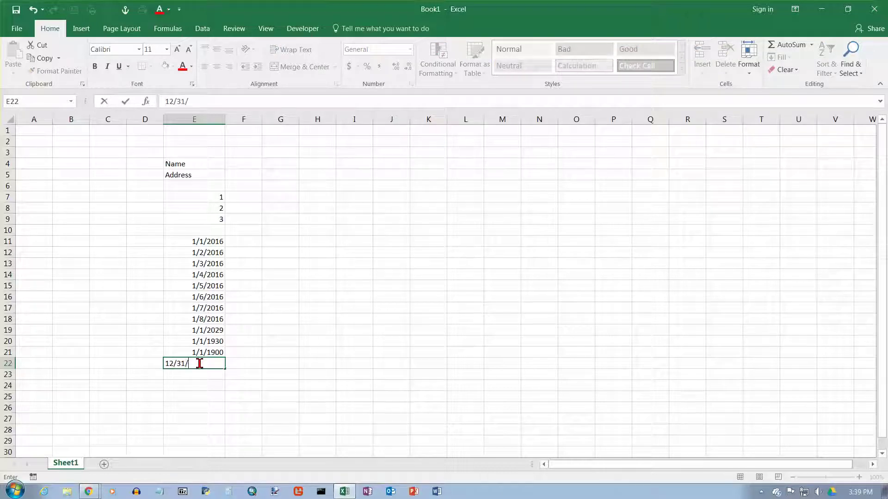
pyautogui.write('1899')
pyautogui.press('Return')
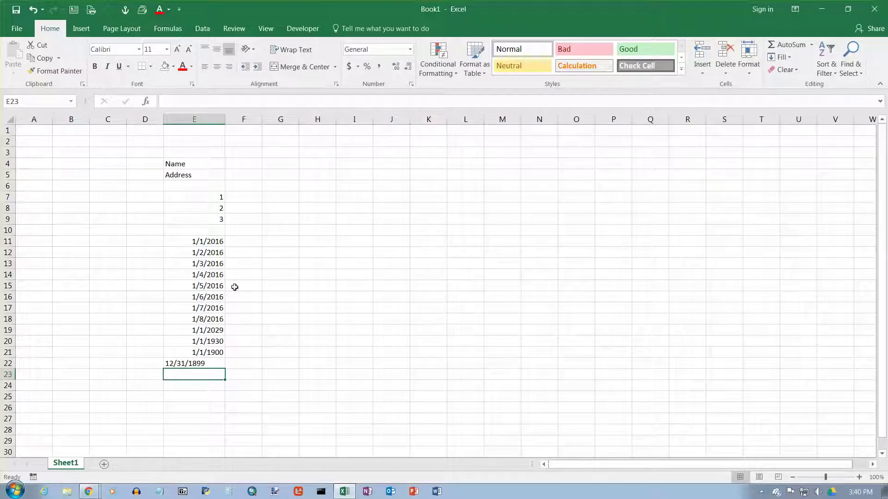
pyautogui.click(205, 362)
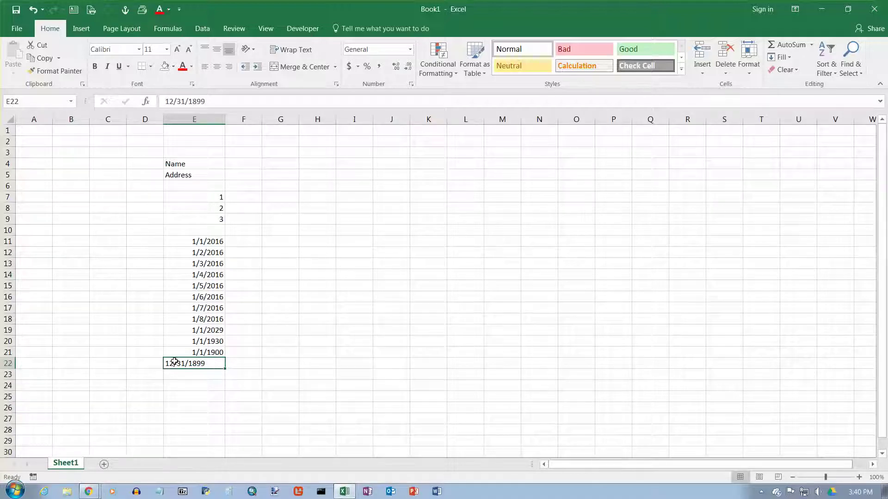
pyautogui.click(179, 180)
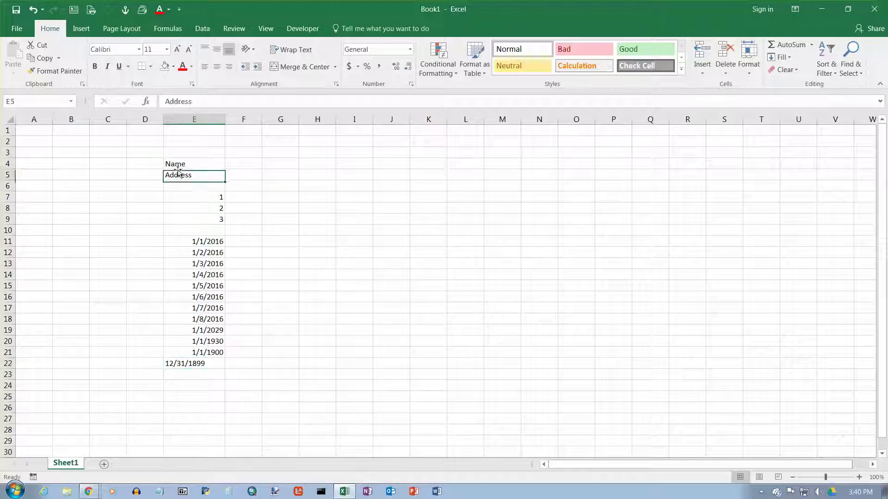
pyautogui.click(176, 164)
pyautogui.click(177, 174)
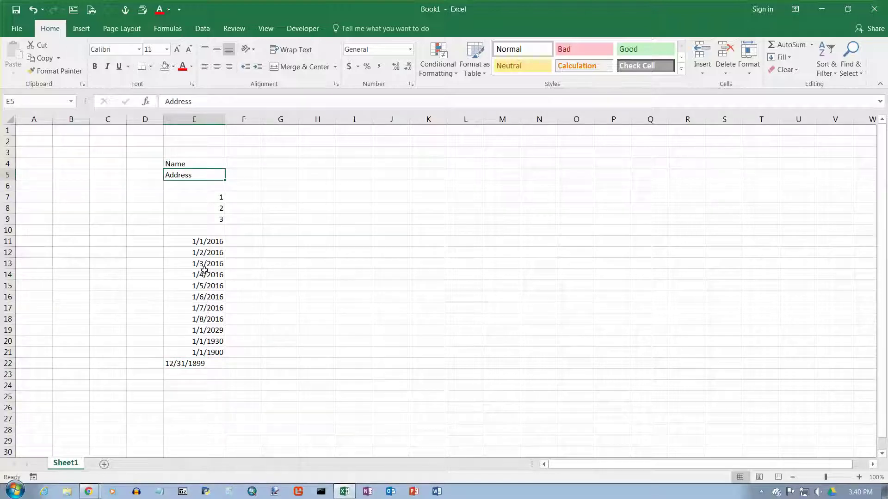
pyautogui.moveTo(211, 242); pyautogui.dragTo(212, 350)
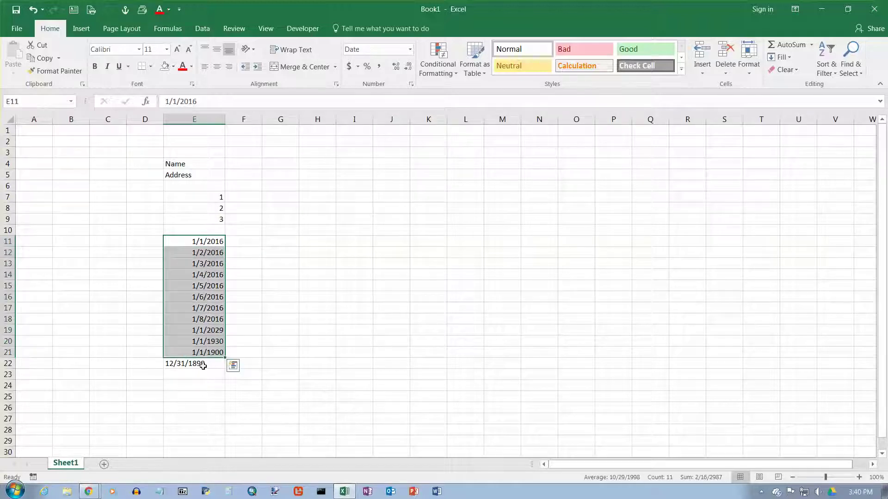
pyautogui.click(199, 365)
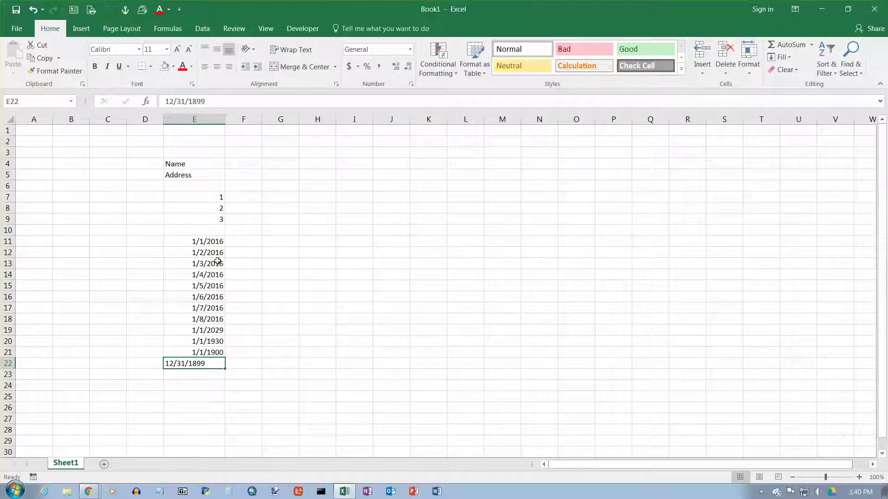
pyautogui.moveTo(206, 239); pyautogui.dragTo(213, 353)
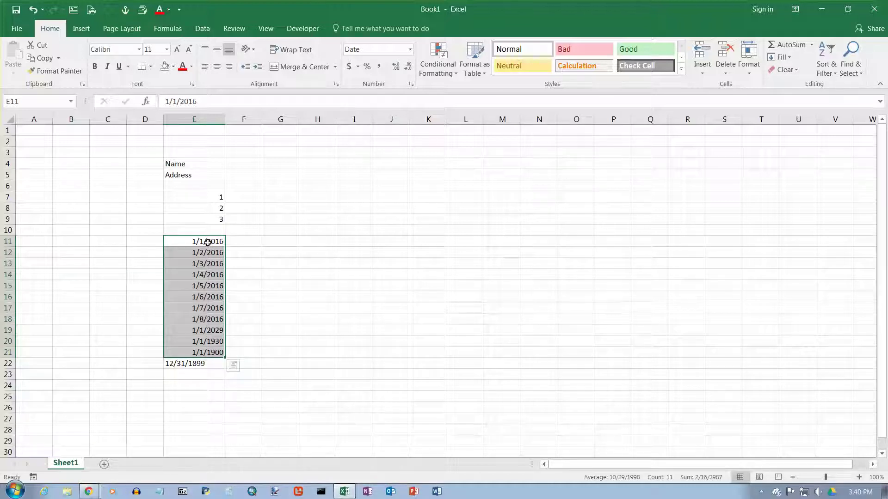
pyautogui.click(199, 321)
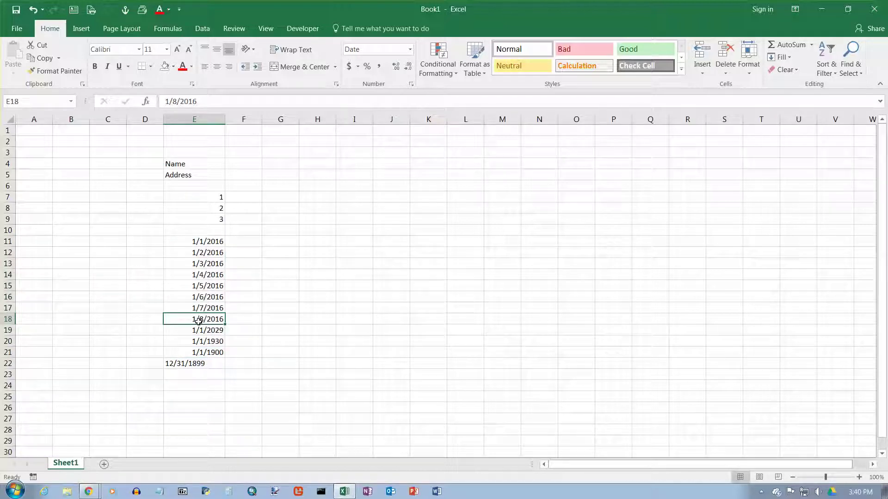
pyautogui.click(202, 242)
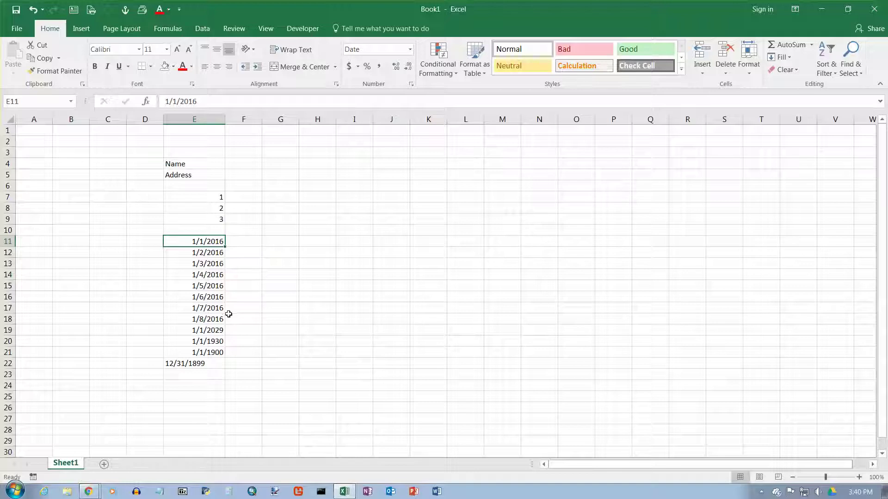
pyautogui.click(186, 363)
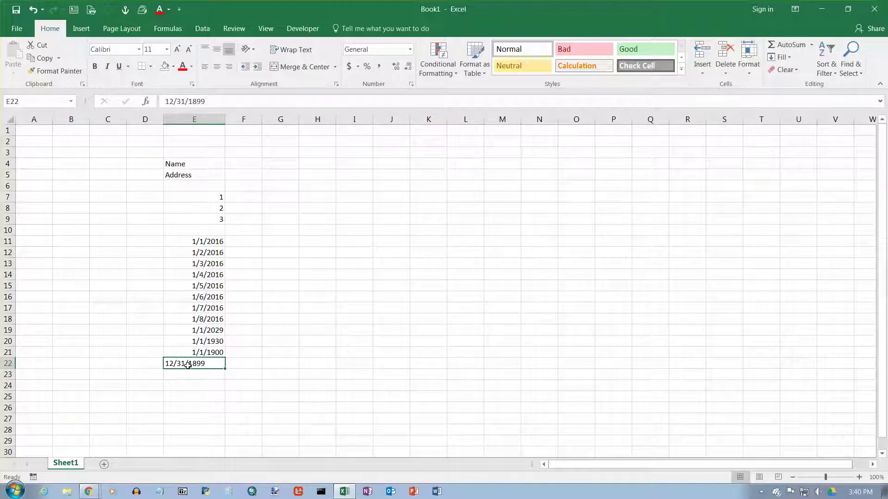
pyautogui.click(176, 165)
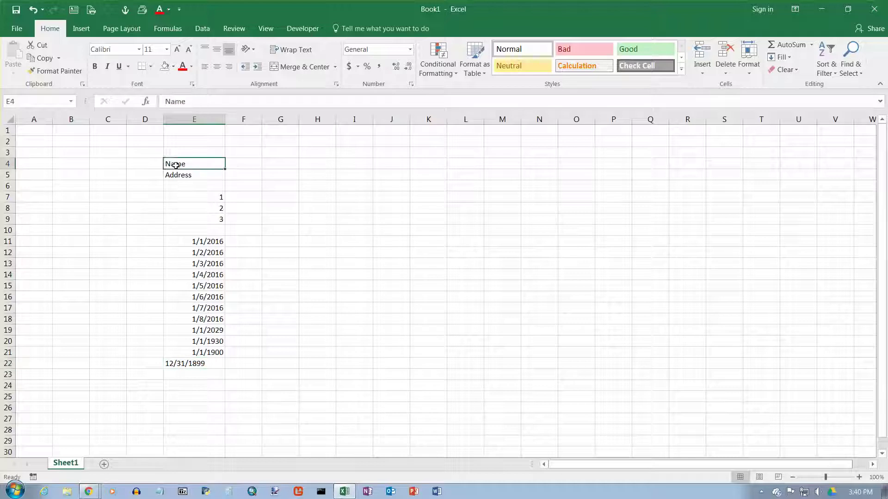
pyautogui.click(178, 175)
pyautogui.click(175, 164)
pyautogui.click(181, 174)
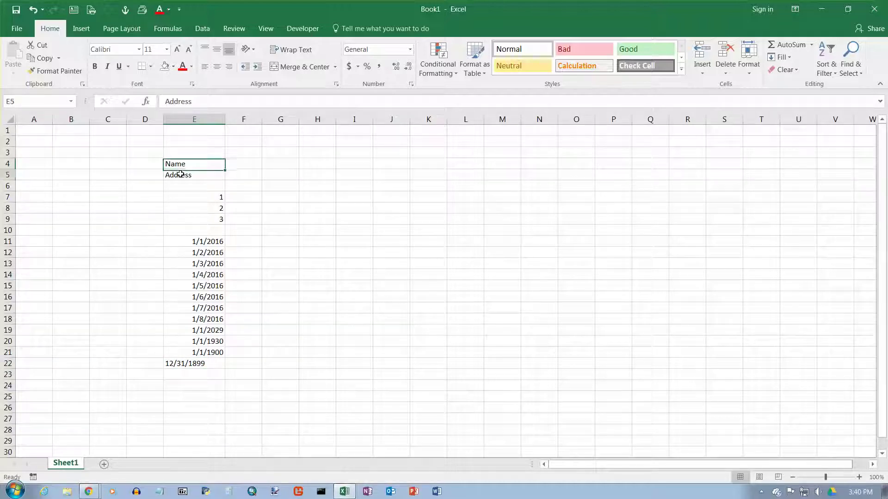
pyautogui.click(205, 384)
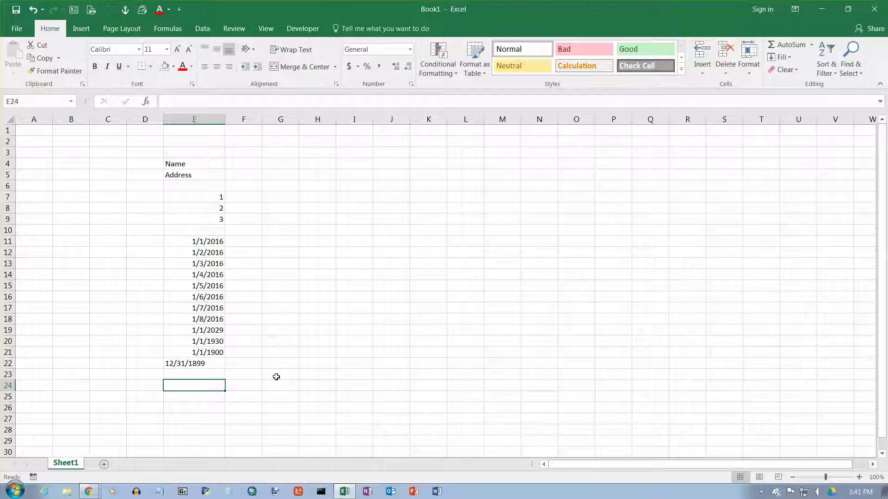
# Type true in E24 and false in E25 to get the logical values TRUE and FALSE
pyautogui.write('true')
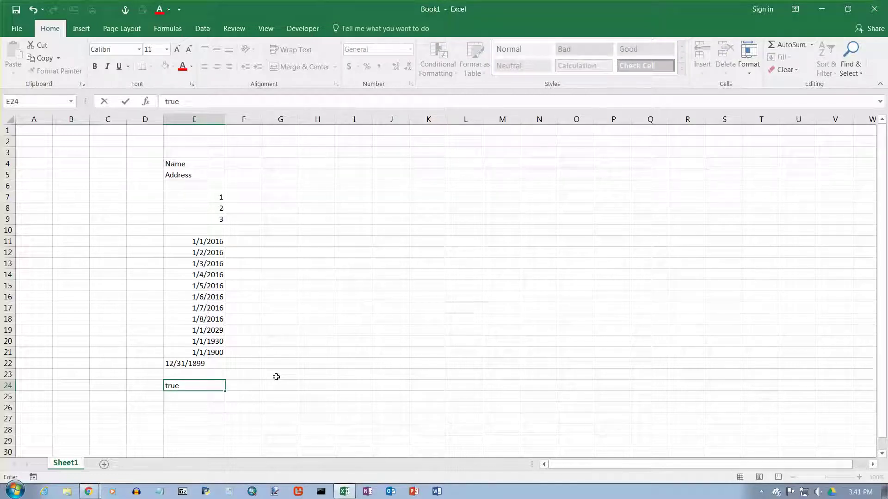
pyautogui.press('Return')
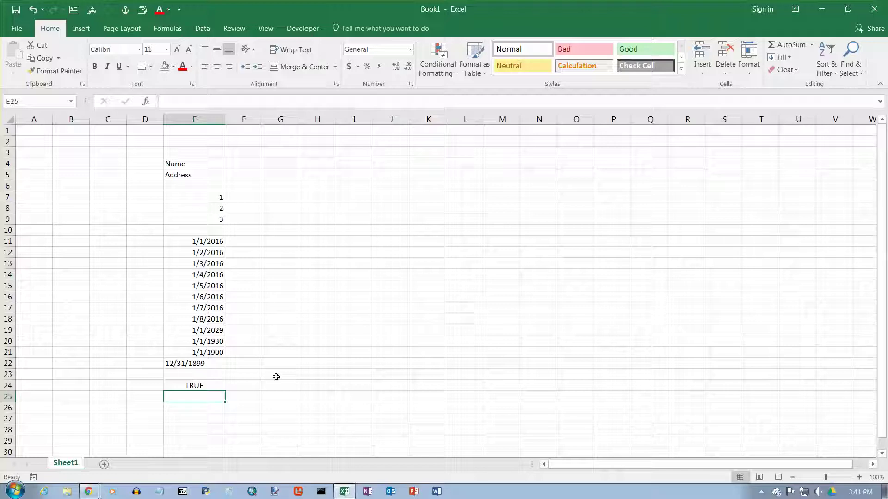
pyautogui.write('false')
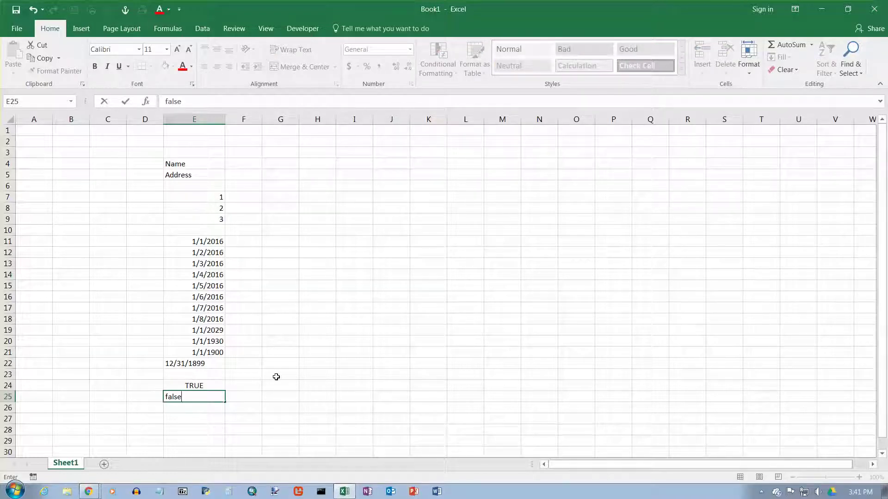
pyautogui.press('Return')
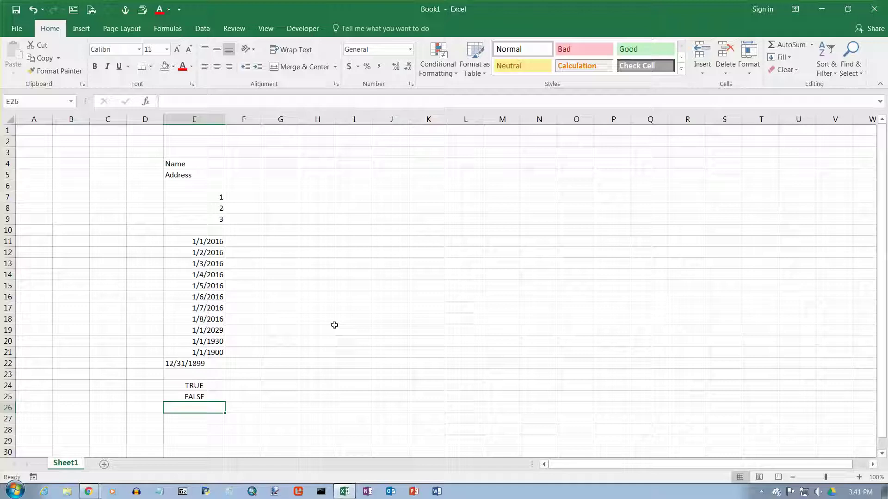
pyautogui.write("'")
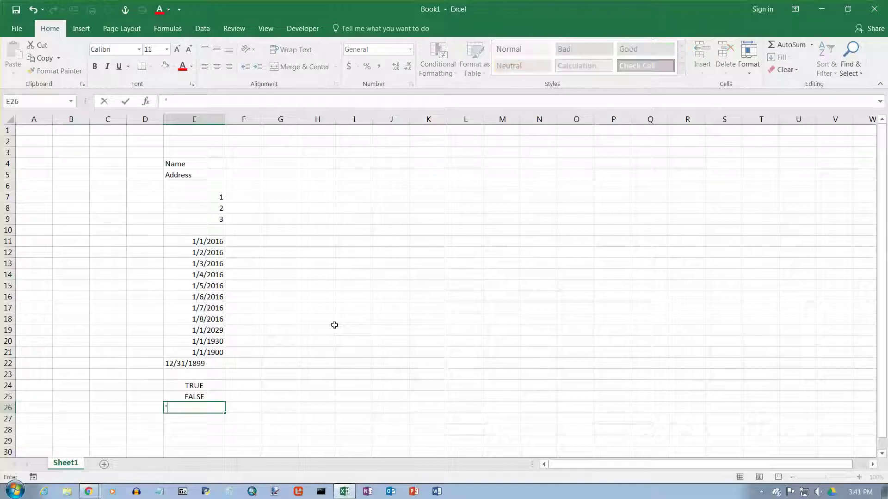
pyautogui.write('True')
pyautogui.press('Return')
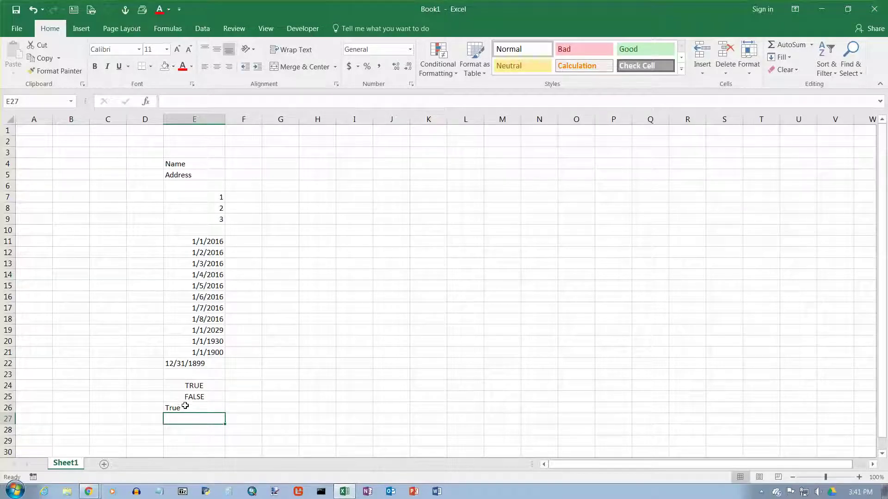
pyautogui.click(203, 385)
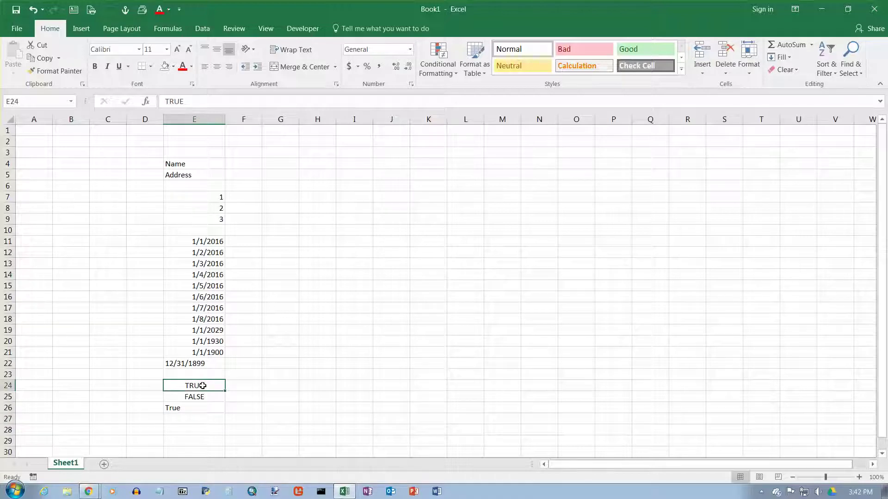
pyautogui.click(182, 408)
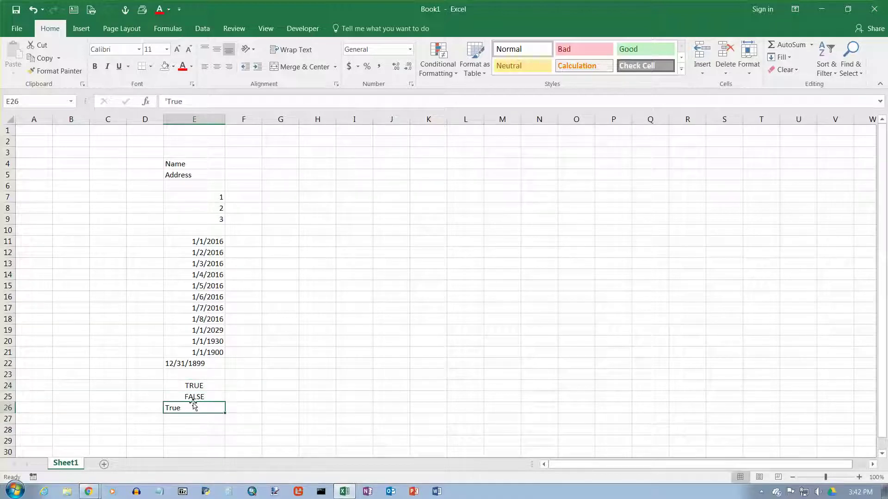
pyautogui.click(200, 387)
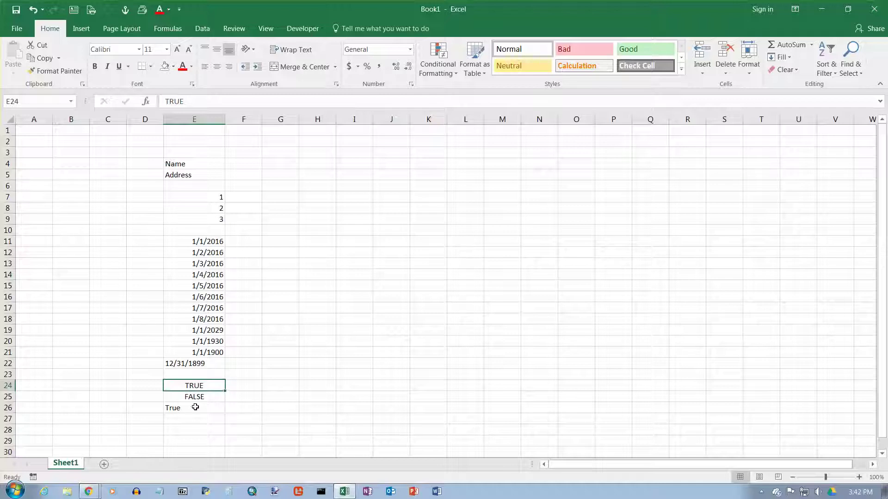
pyautogui.click(194, 407)
pyautogui.click(202, 387)
pyautogui.click(194, 407)
pyautogui.click(200, 389)
pyautogui.click(193, 409)
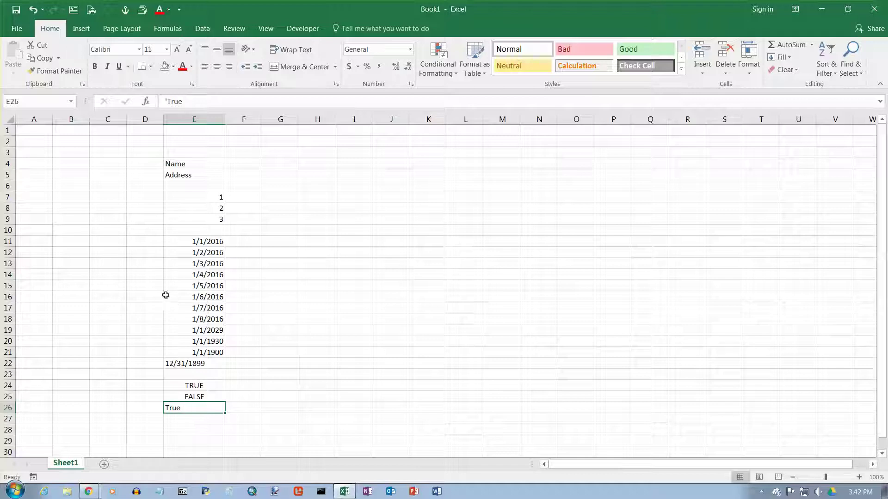
# Insert 'Home ' before Address in E5 via the formula bar, making it Home Address
pyautogui.click(199, 174)
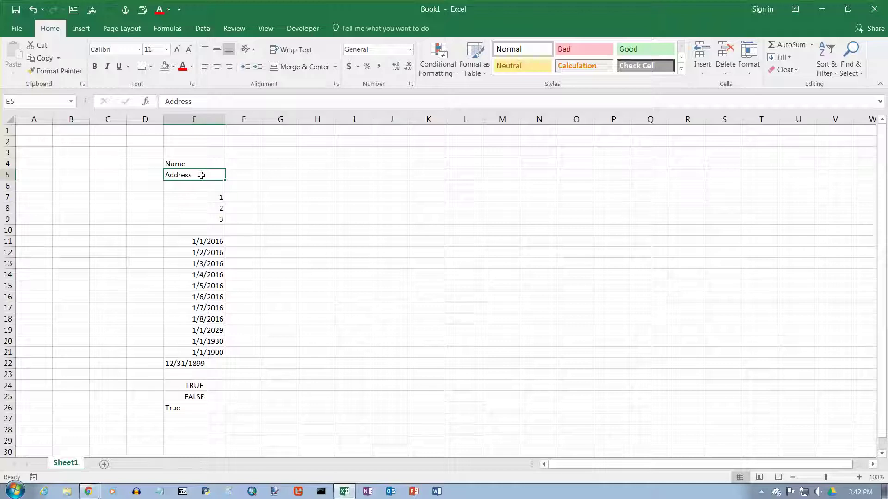
pyautogui.click(165, 101)
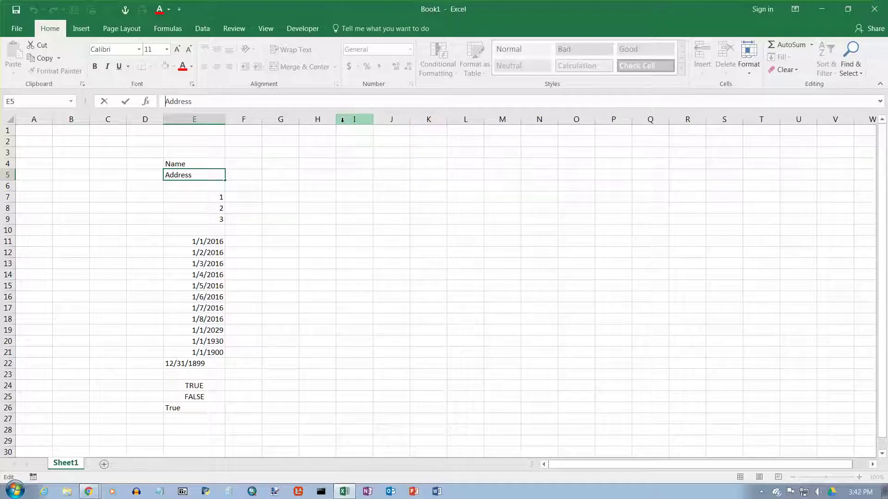
pyautogui.write('Home')
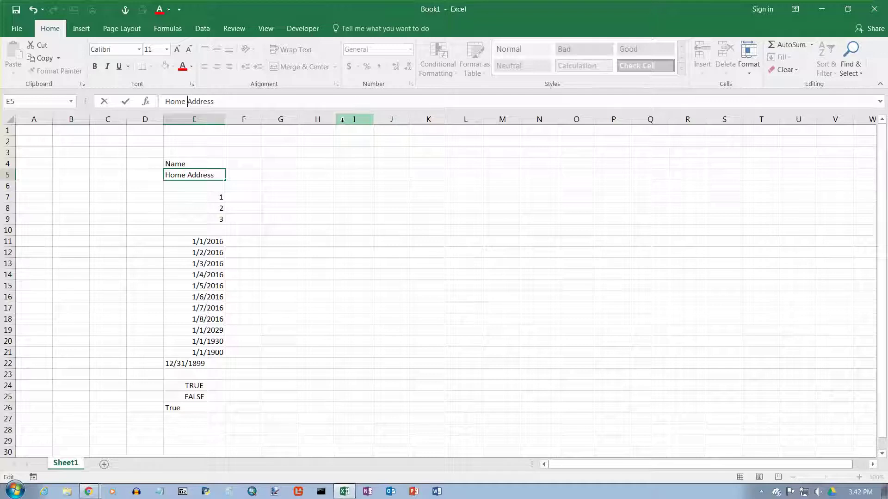
pyautogui.press('Return')
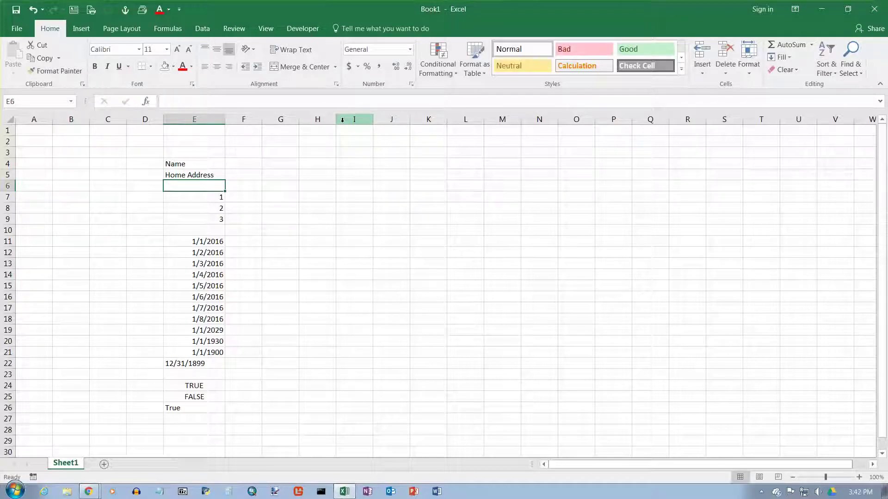
# Clear E5 with Delete, then undo to restore Home Address
pyautogui.press('Up')
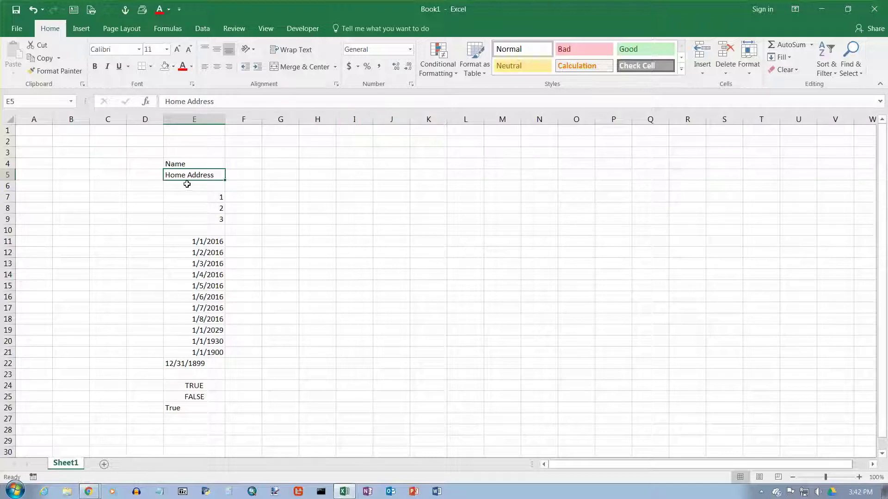
pyautogui.press('Delete')
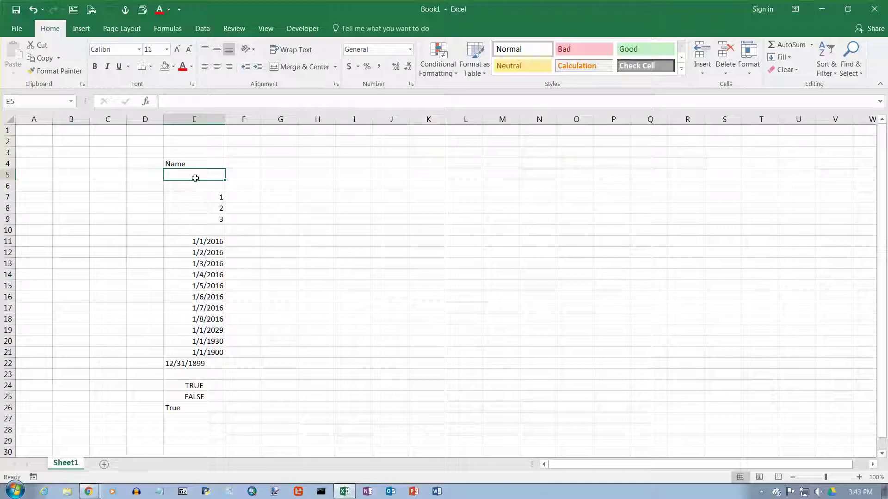
pyautogui.click(33, 9)
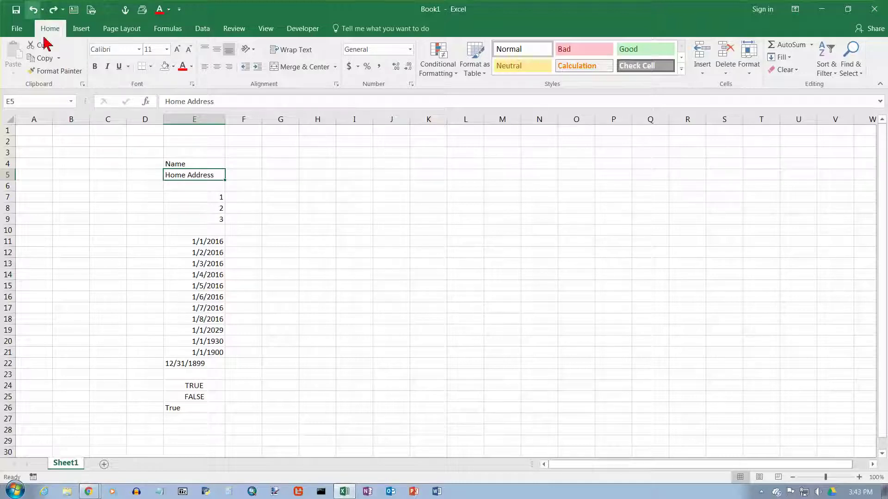
# Edit E4 in place, adding 'First ' at the start so it reads First Name
pyautogui.doubleClick(202, 164)
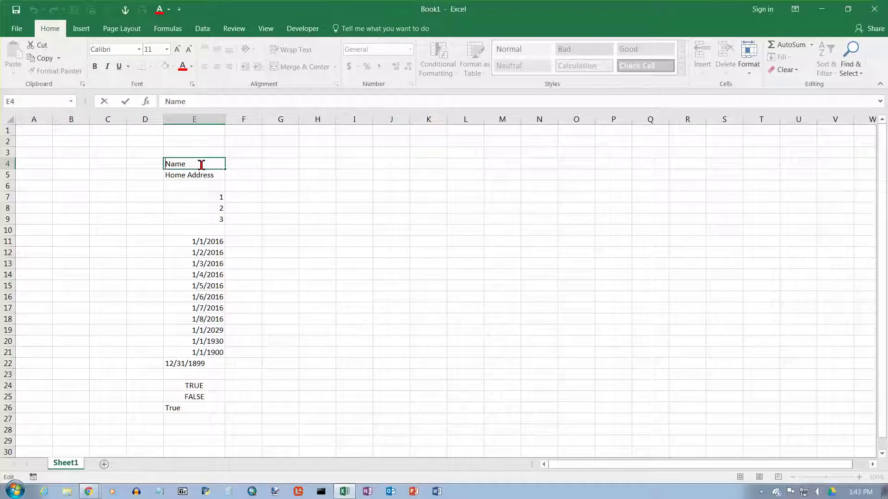
pyautogui.press('Home')
pyautogui.write('First')
pyautogui.press('Return')
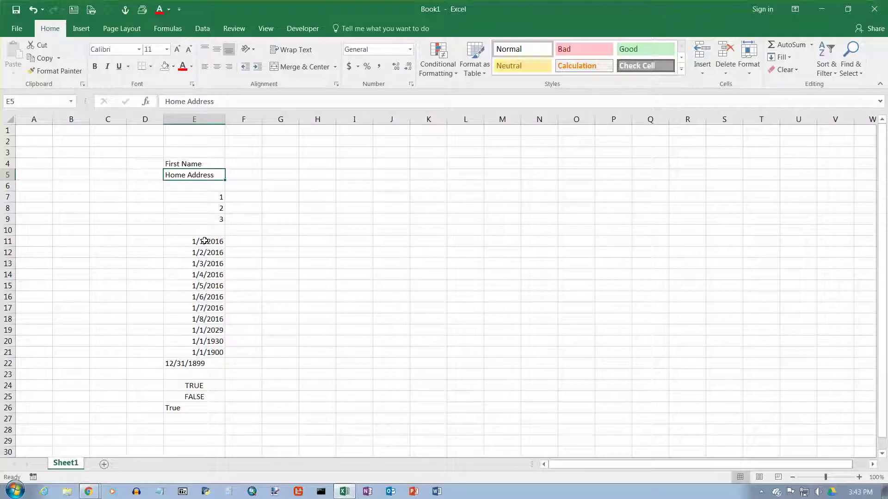
pyautogui.moveTo(204, 241); pyautogui.dragTo(199, 350)
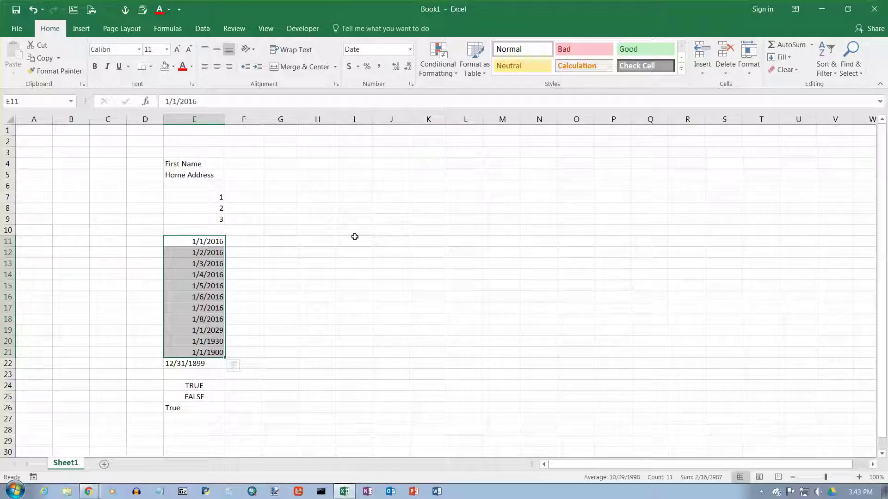
pyautogui.press('Delete')
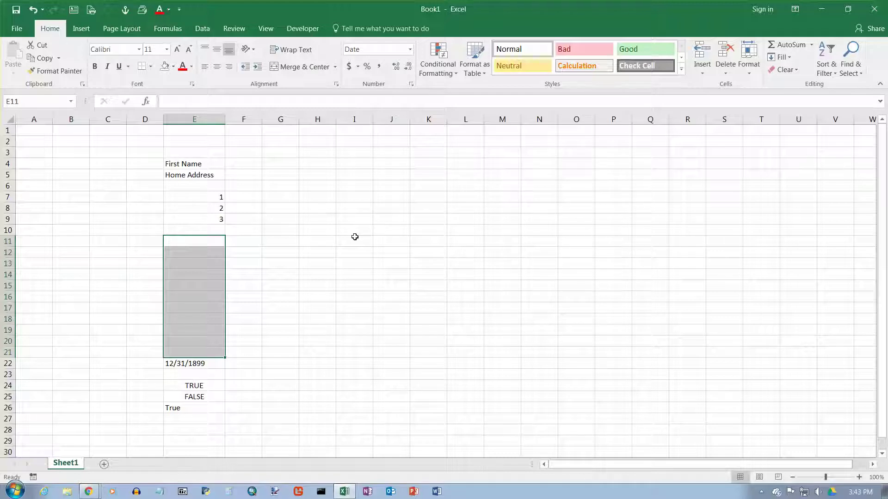
pyautogui.hotkey('ctrl', 'z')
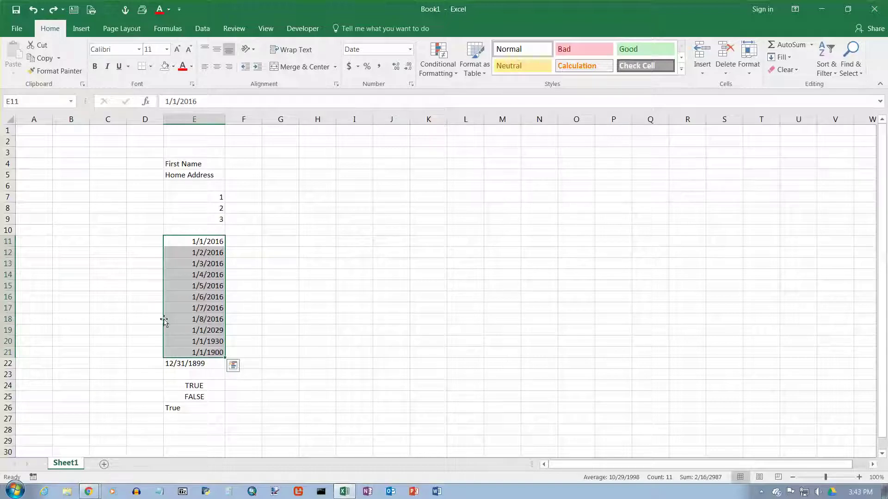
# Delete the dates in E11:E21 with Shift cells up, moving 12/31/1899 into E11
pyautogui.rightClick(196, 241)
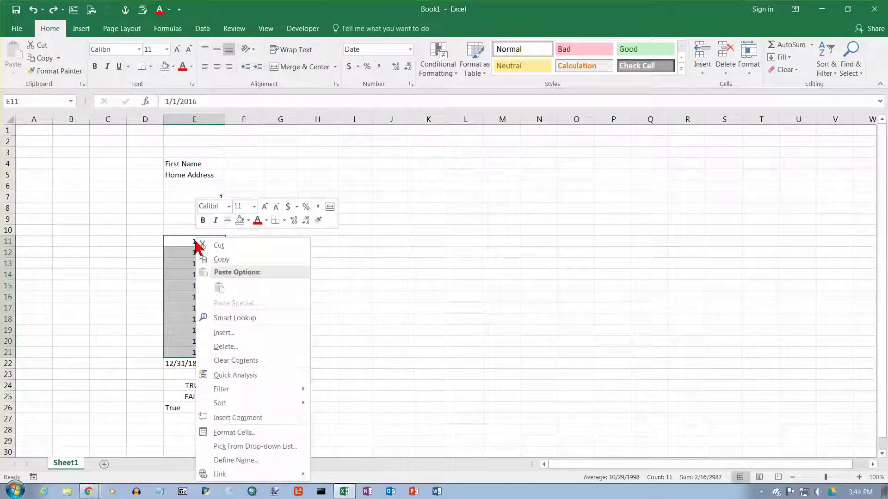
pyautogui.click(234, 350)
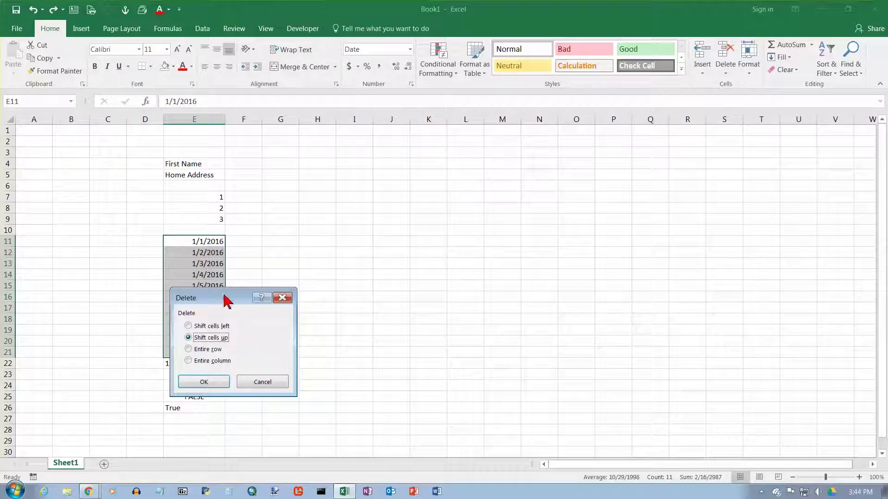
pyautogui.moveTo(221, 298); pyautogui.dragTo(363, 235)
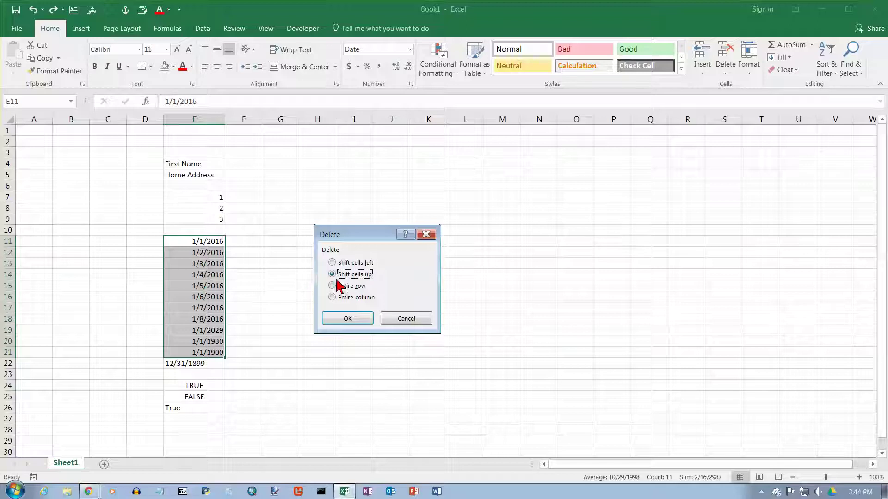
pyautogui.click(348, 318)
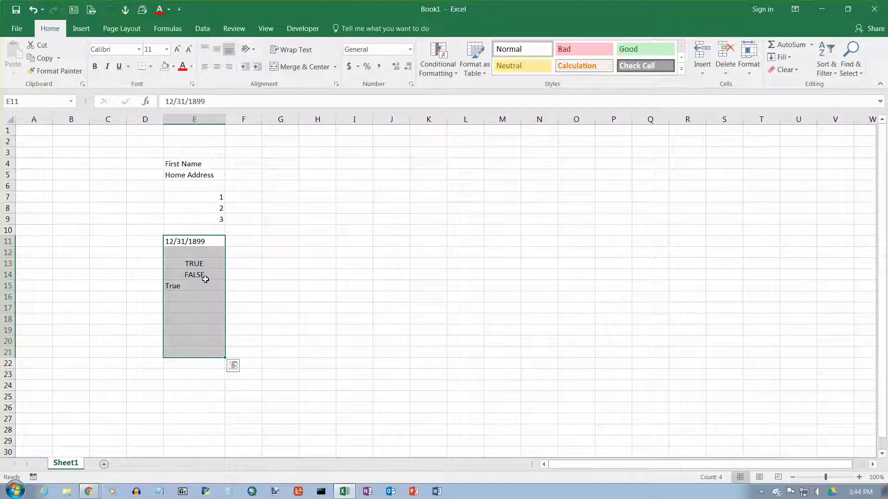
# Insert blank cells at E11:E21 with Shift cells down, pushing 12/31/1899 back to E22
pyautogui.rightClick(207, 243)
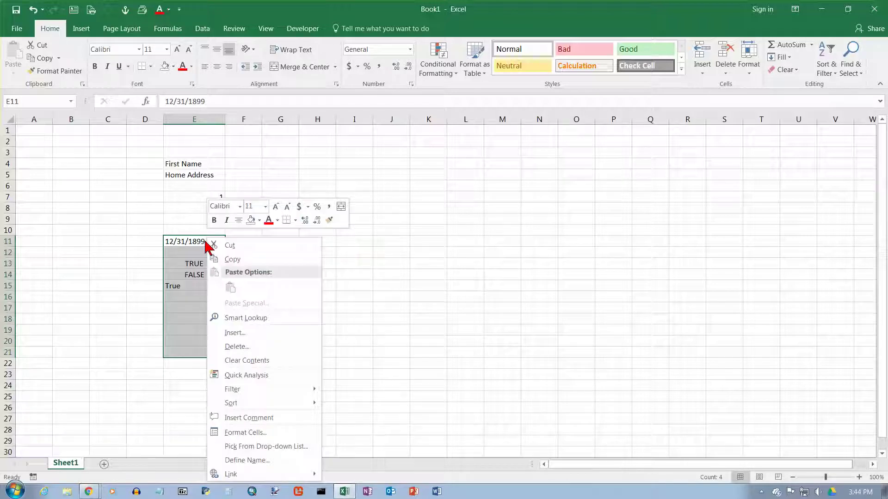
pyautogui.click(238, 334)
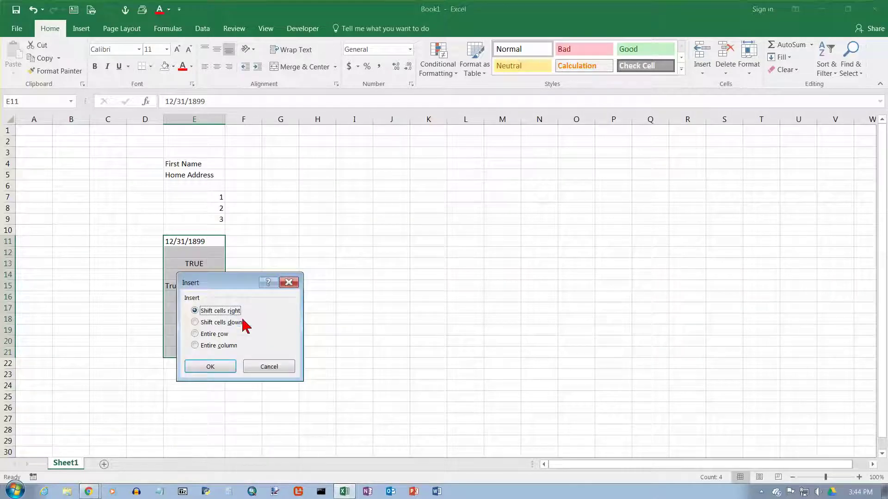
pyautogui.moveTo(239, 284); pyautogui.dragTo(361, 223)
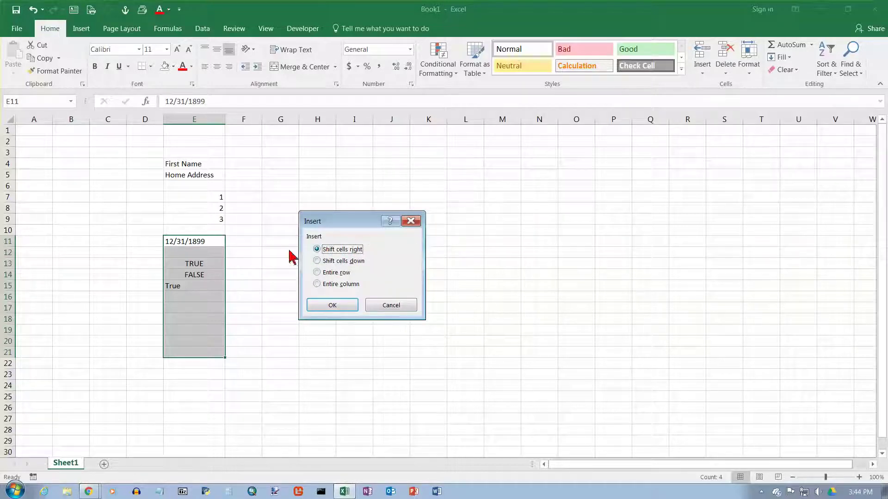
pyautogui.click(317, 261)
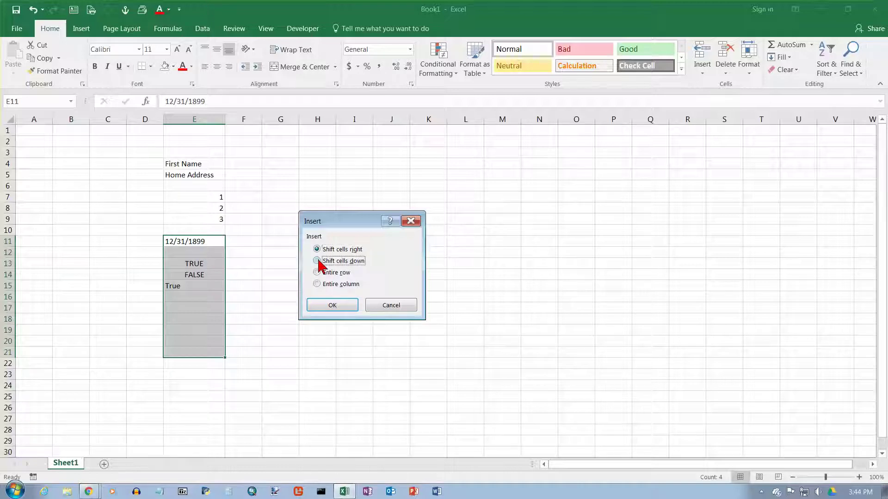
pyautogui.click(333, 305)
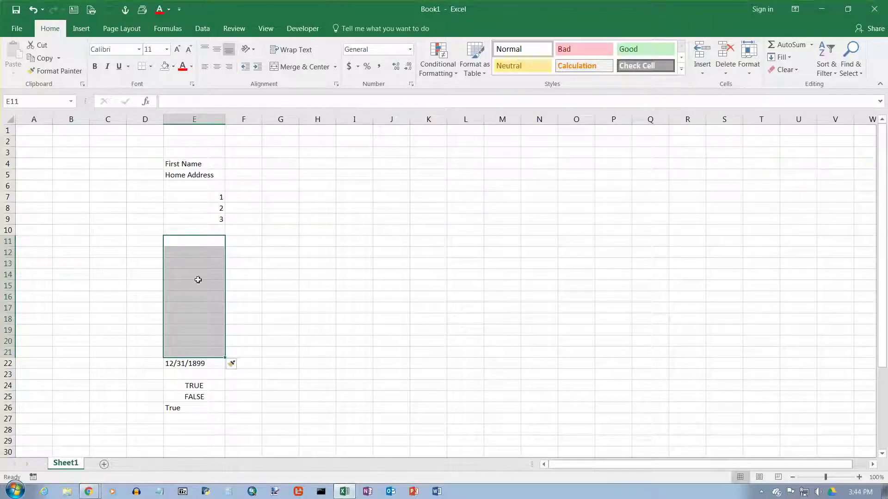